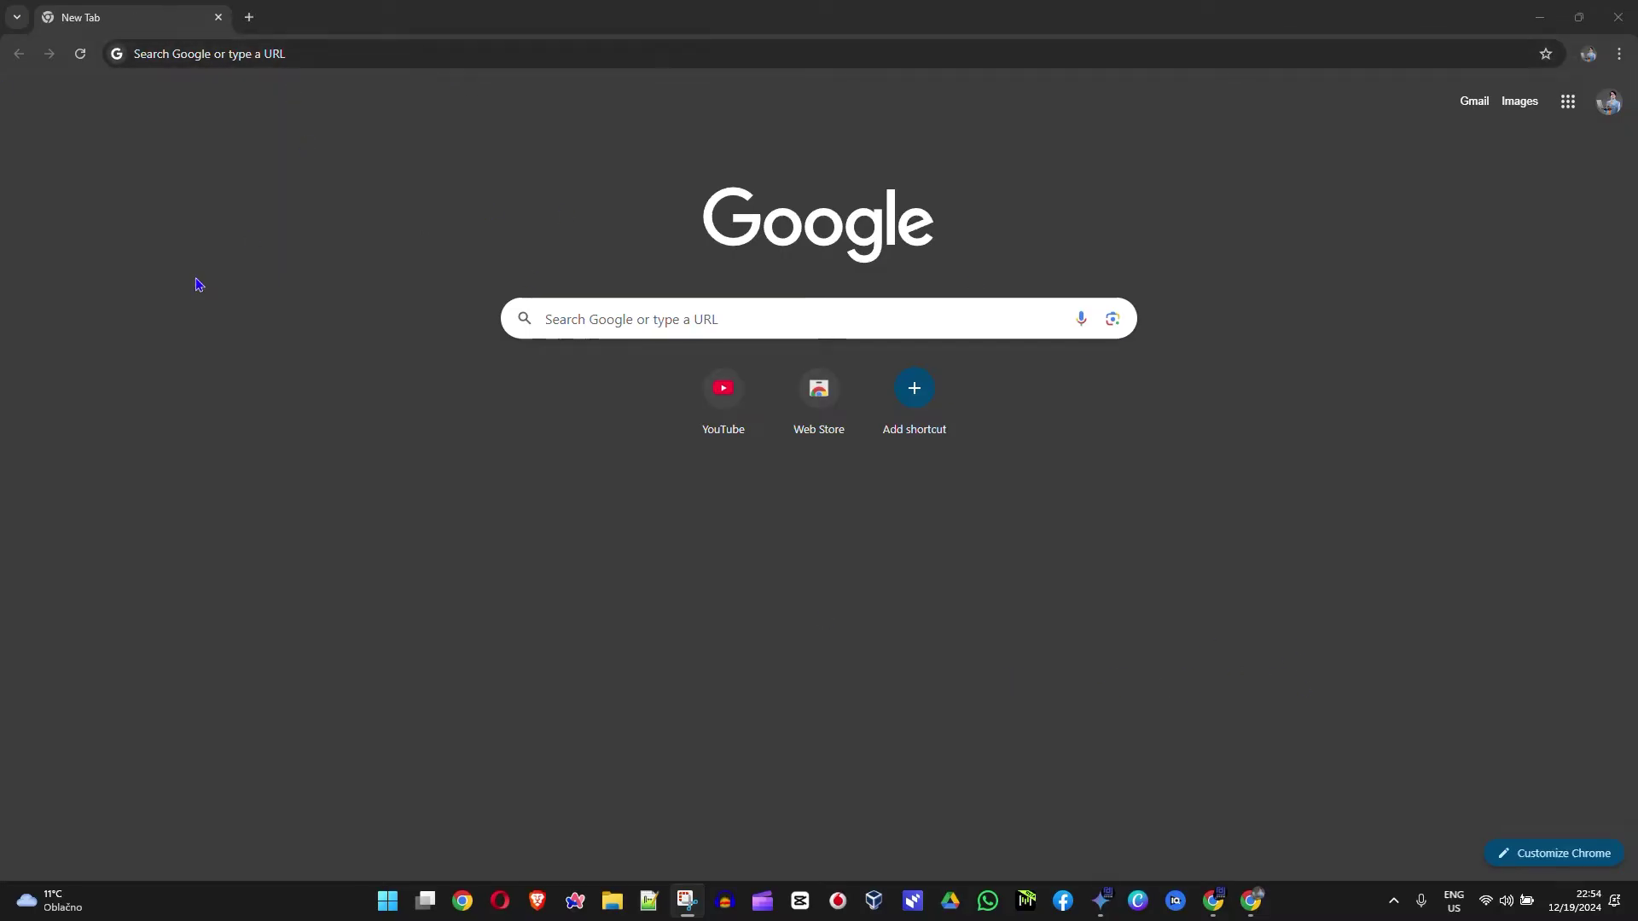
- Go to google.com from the address bar
{"action": "left_click", "coordinate": [396, 54]}
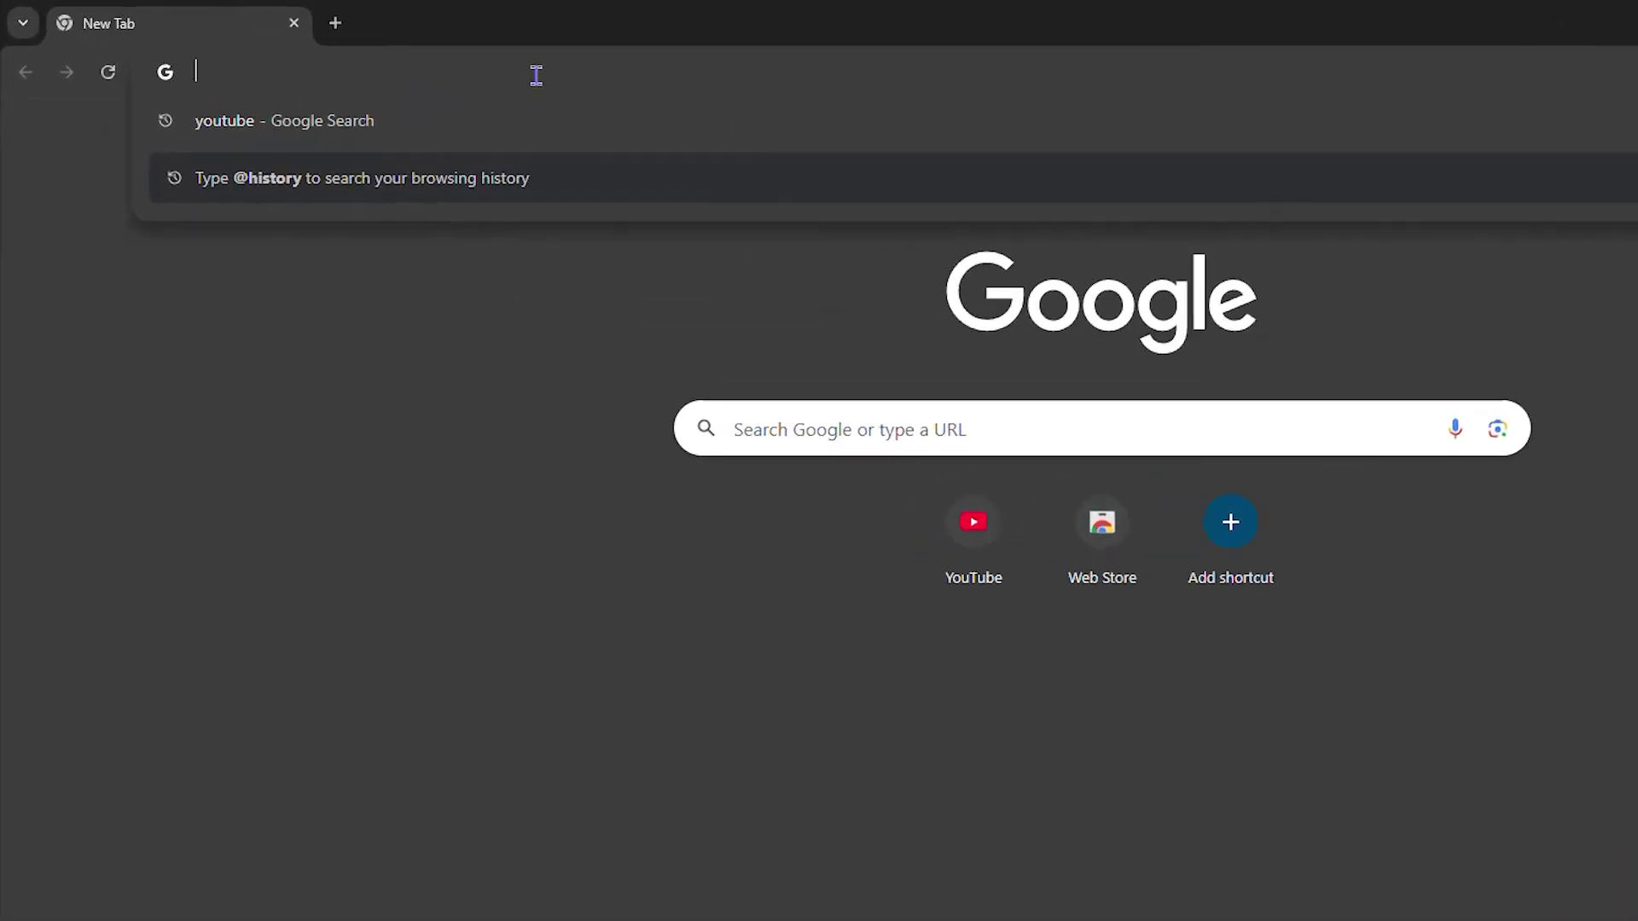
{"action": "type", "text": "go"}
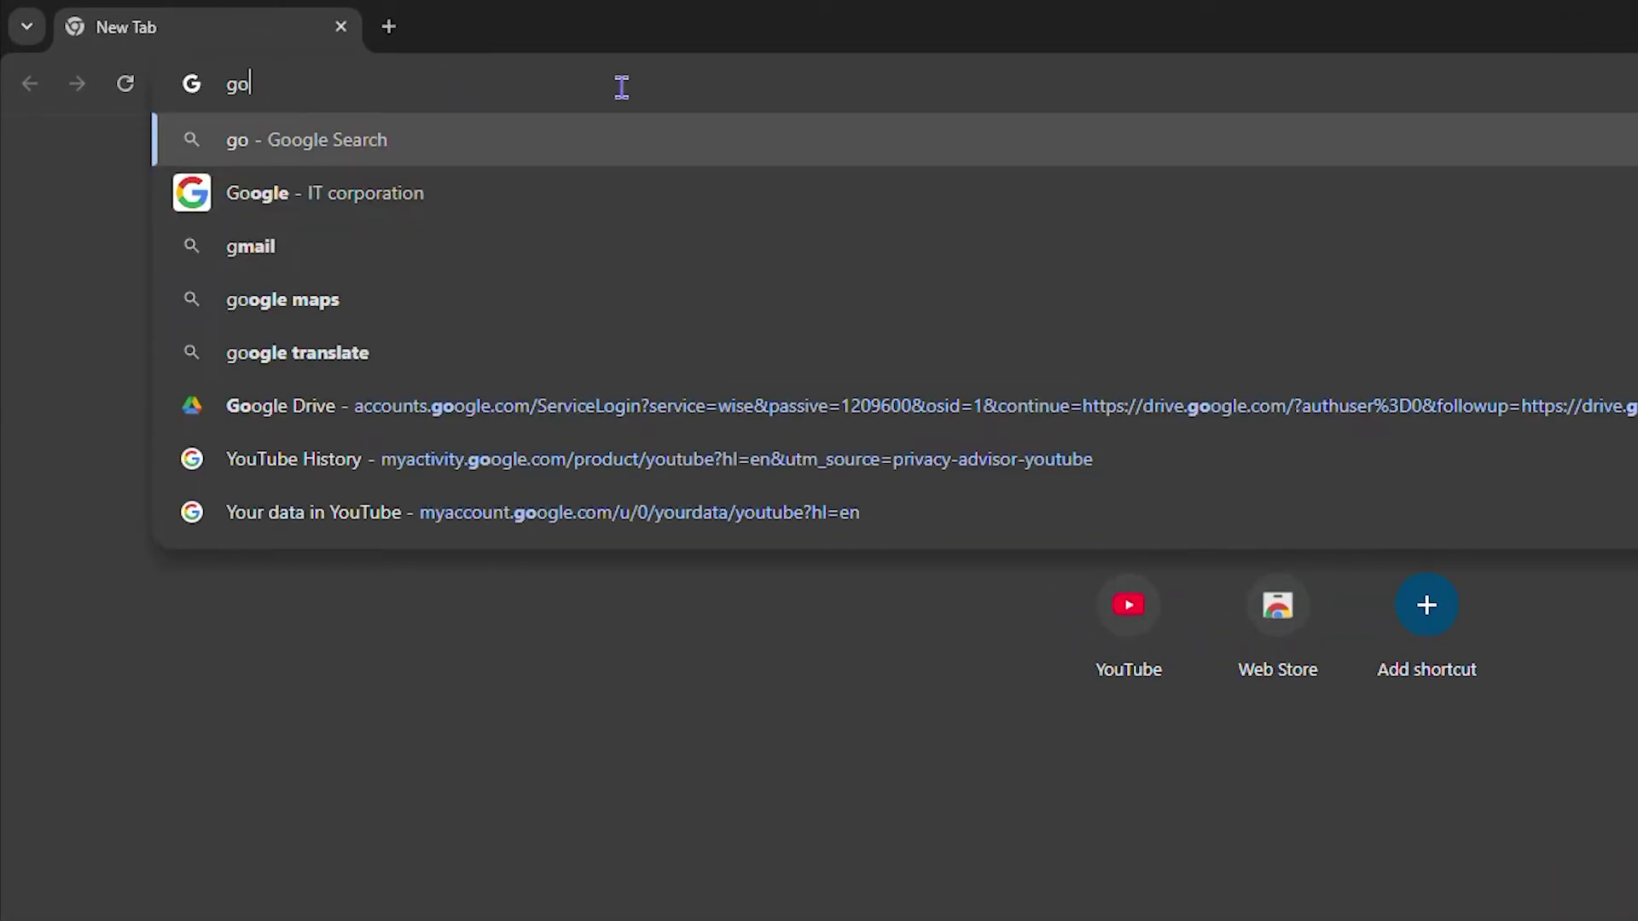
{"action": "type", "text": "ogle"}
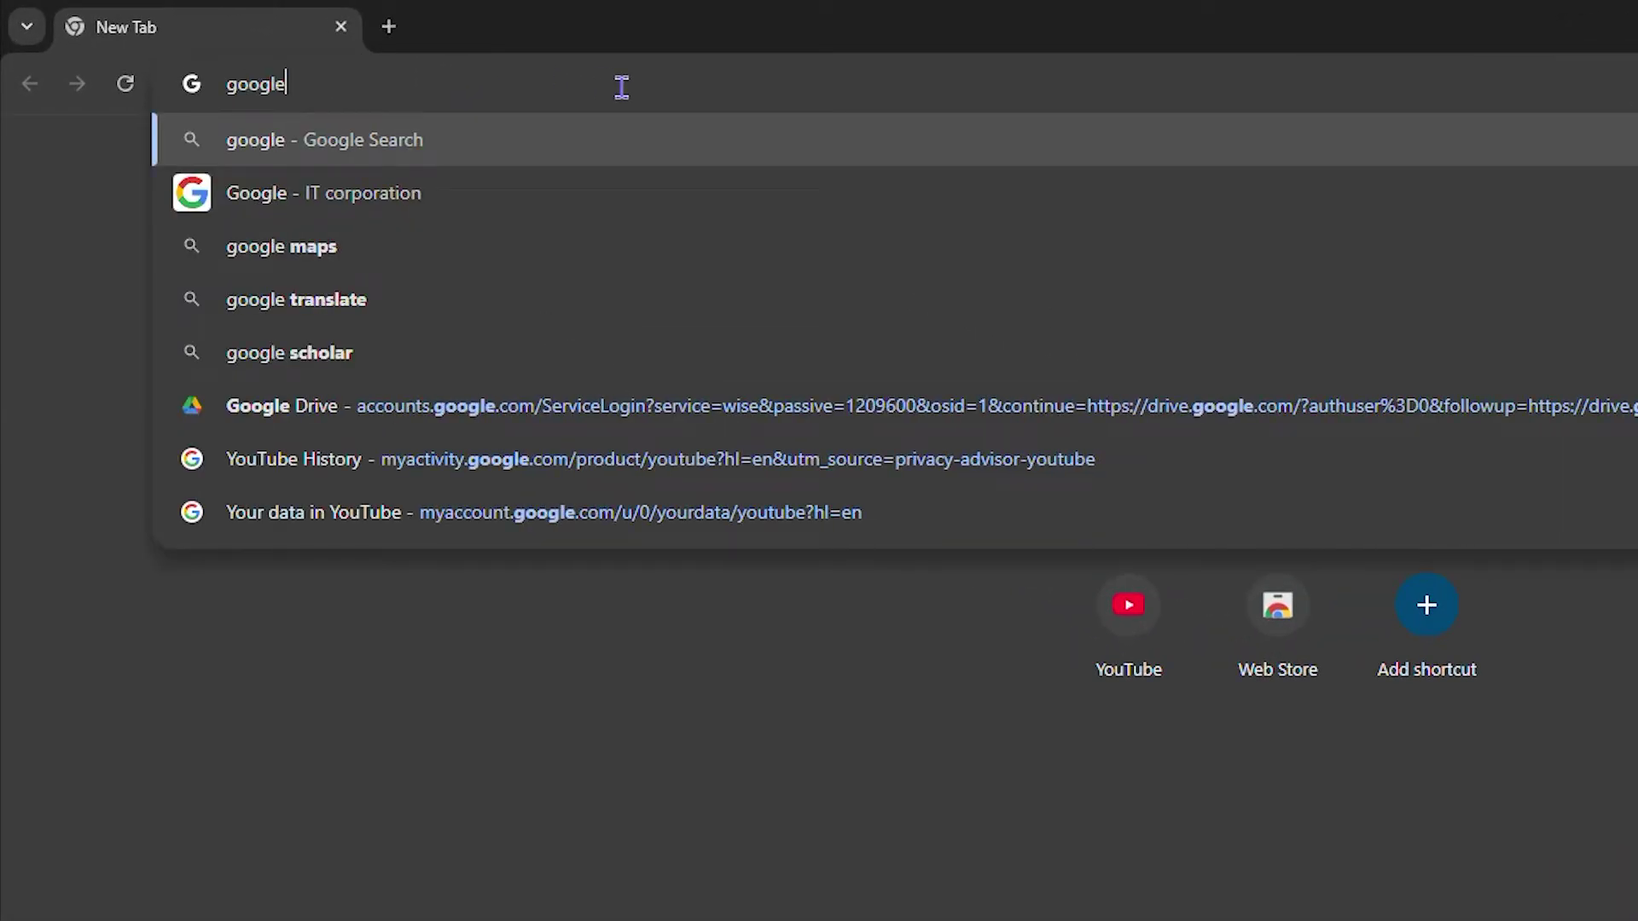
{"action": "type", "text": ".com"}
{"action": "key", "text": "Return"}
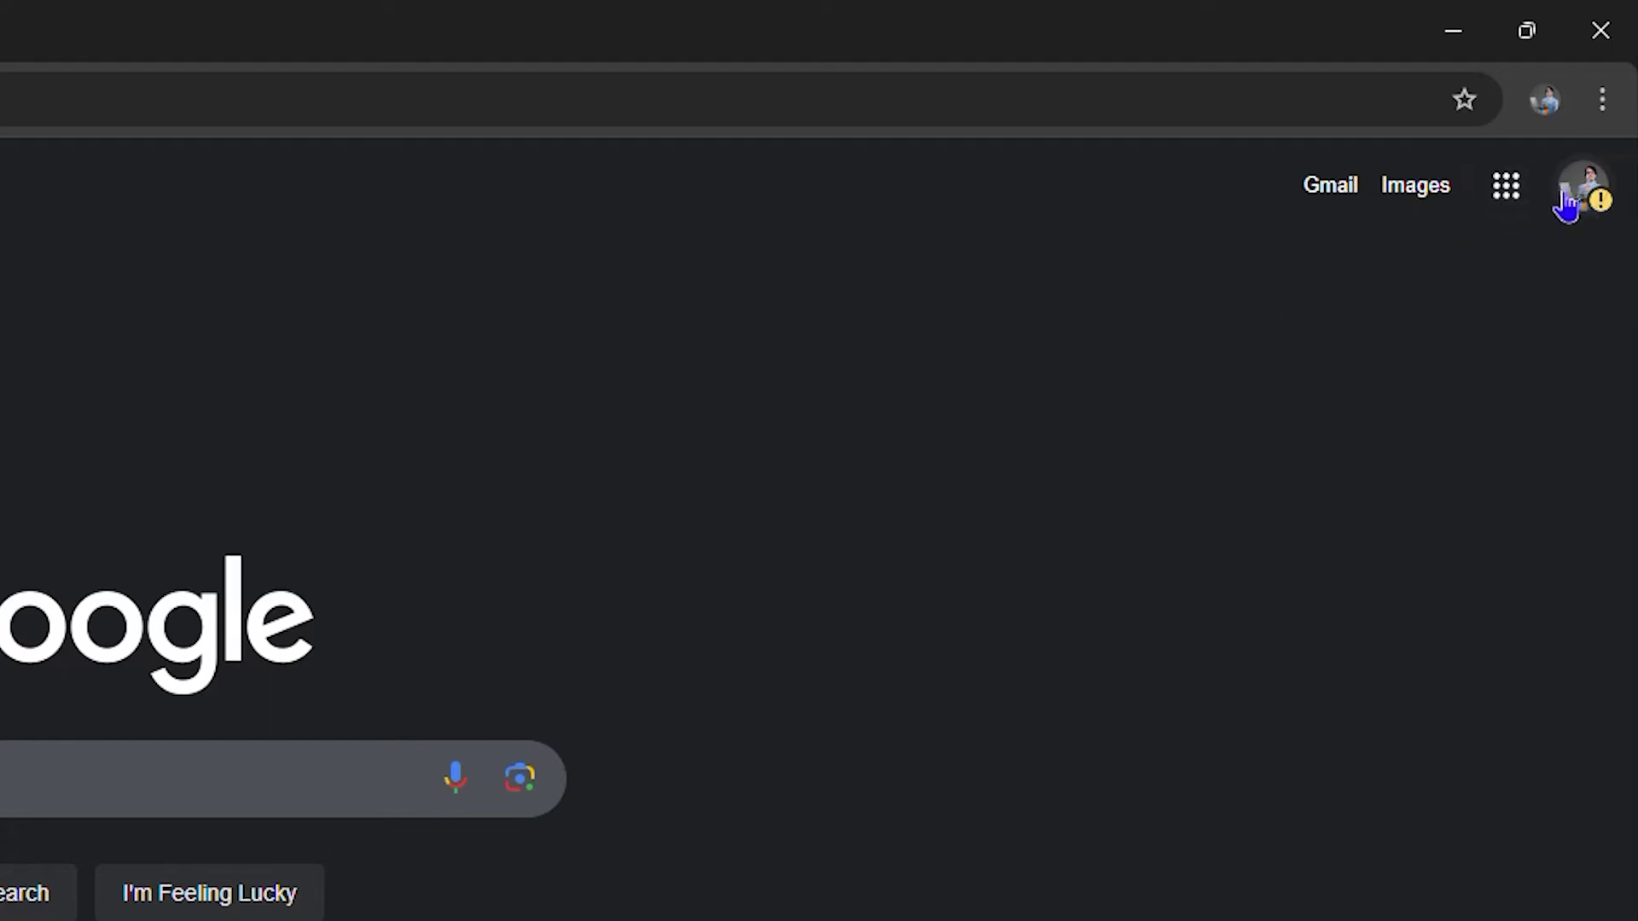
- Dismiss the recovery-phone reminder, sign out from the profile menu, and accept all cookies
{"action": "left_click", "coordinate": [1590, 192]}
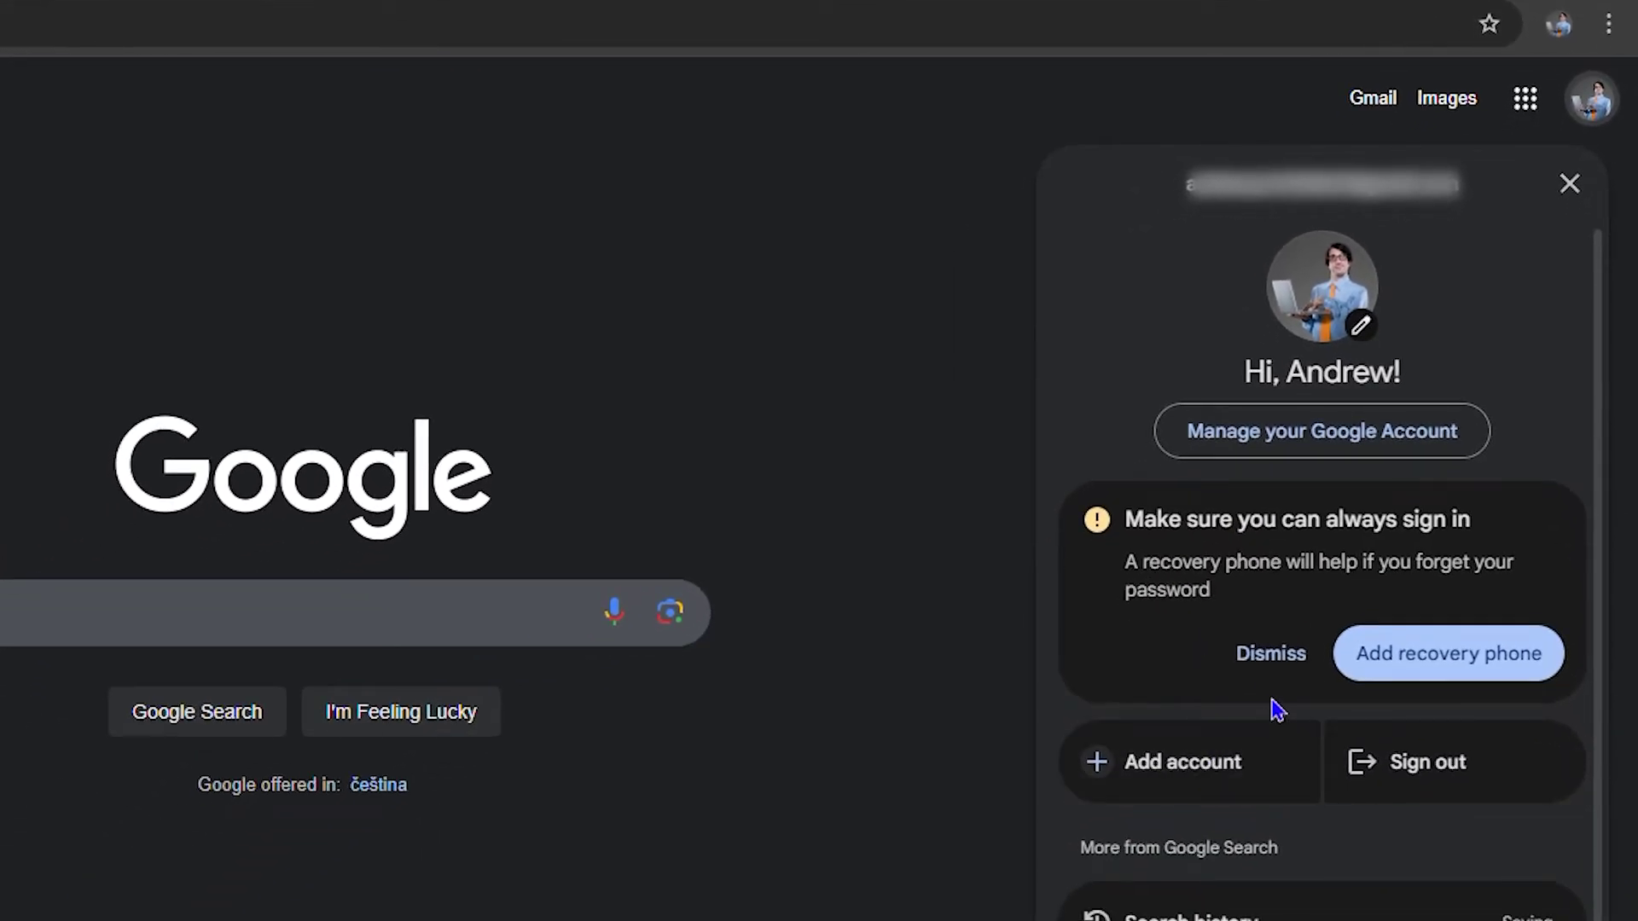
{"action": "left_click", "coordinate": [1272, 654]}
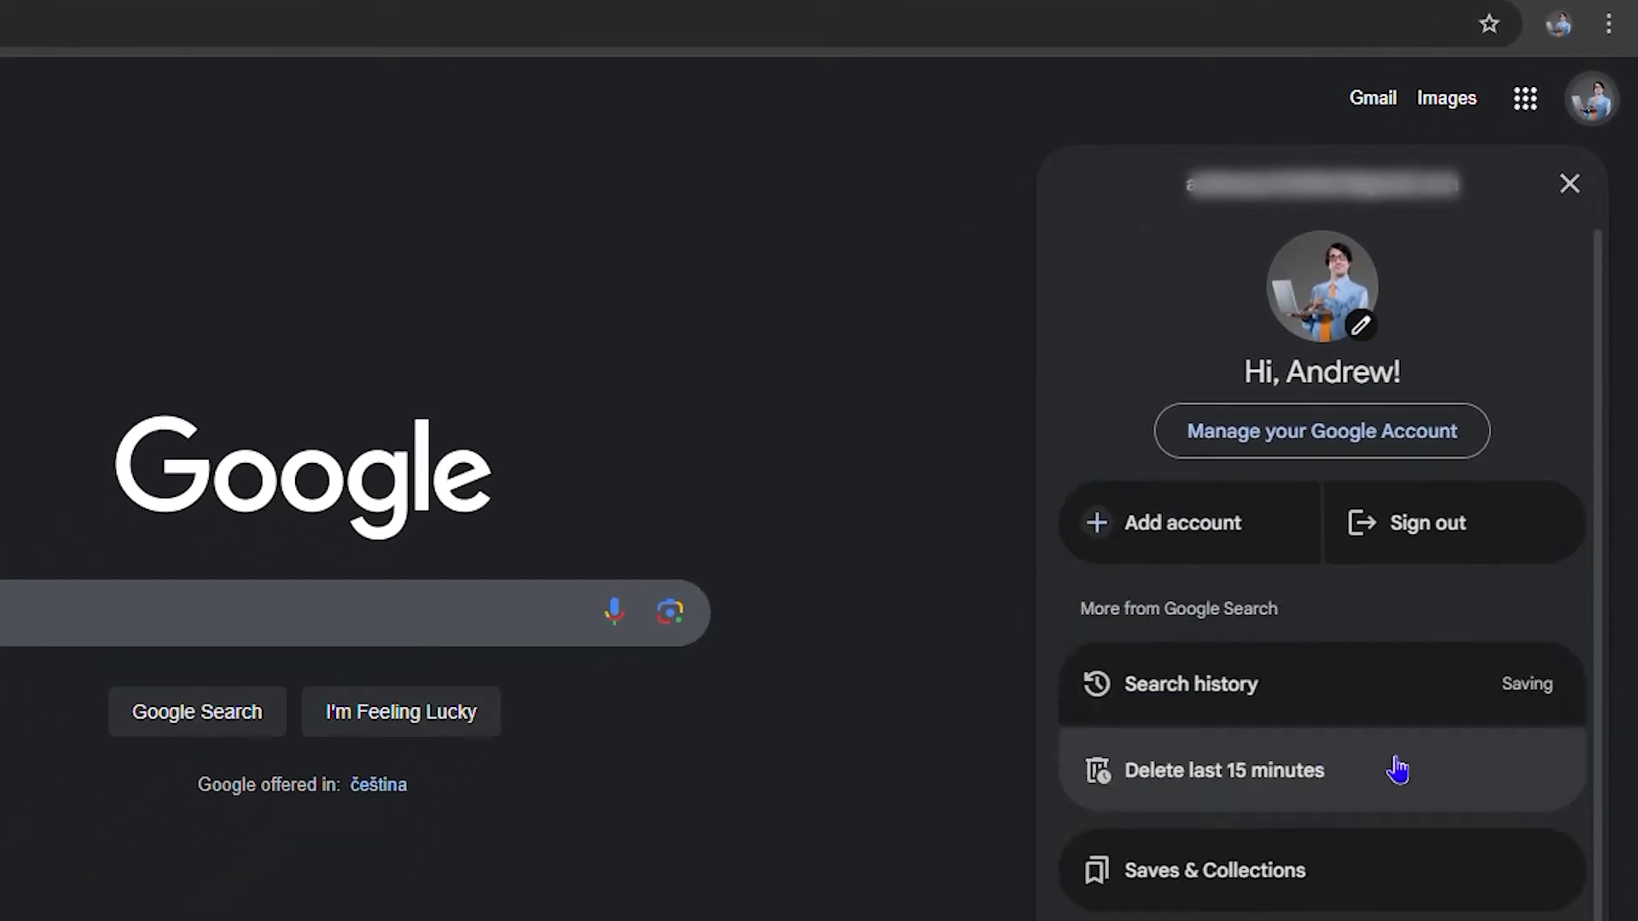
{"action": "left_click", "coordinate": [1434, 535]}
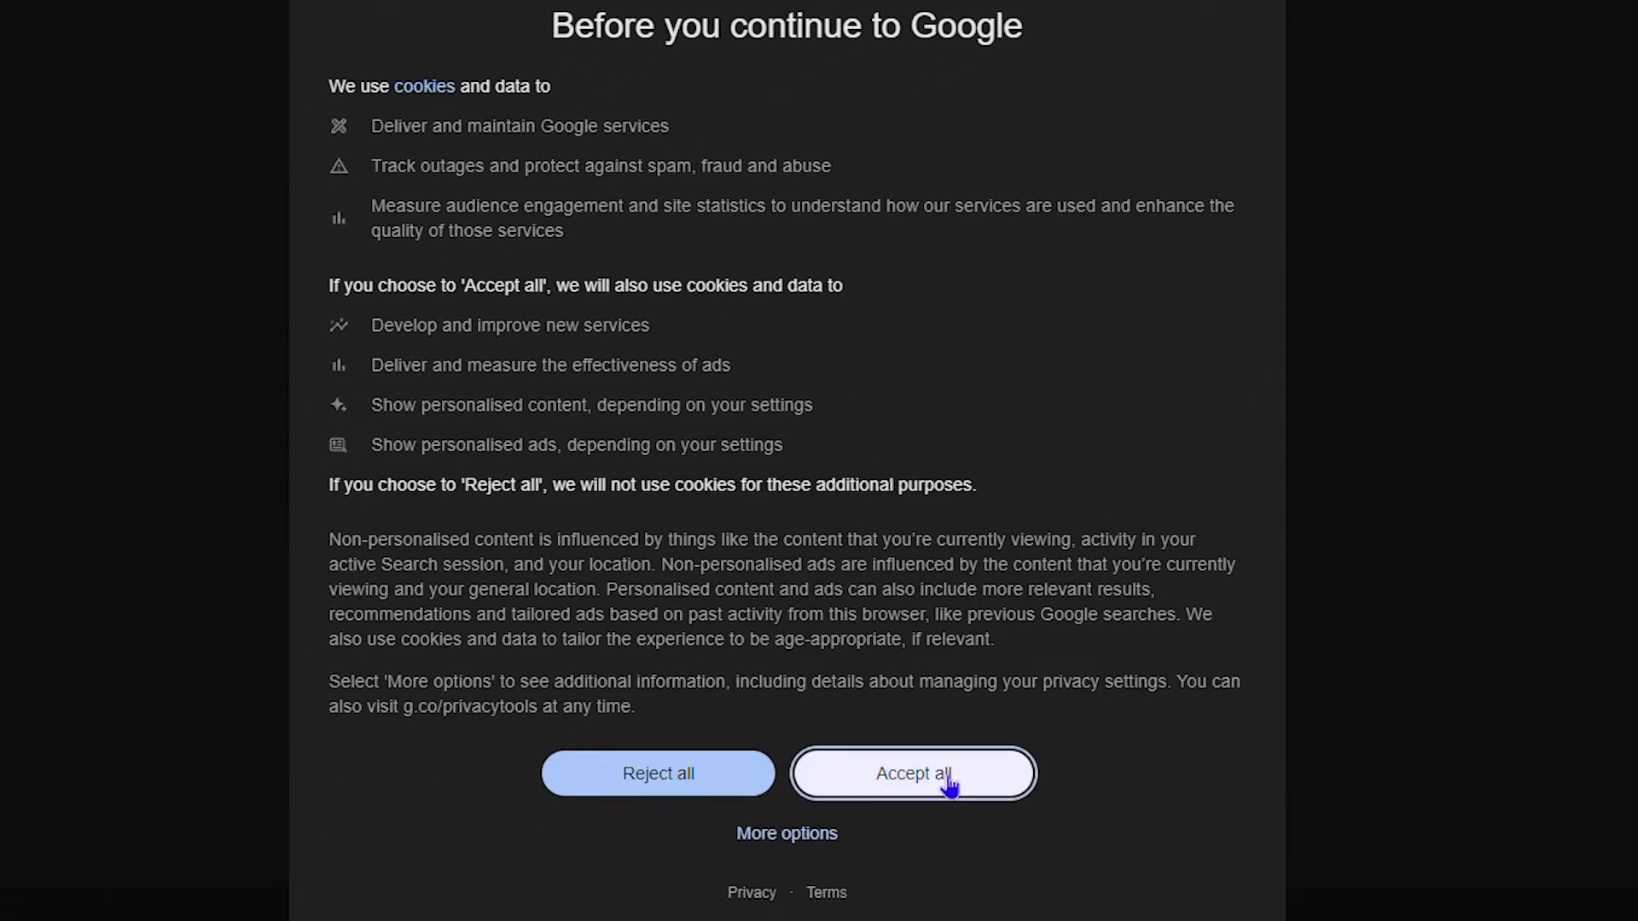
{"action": "left_click", "coordinate": [952, 784]}
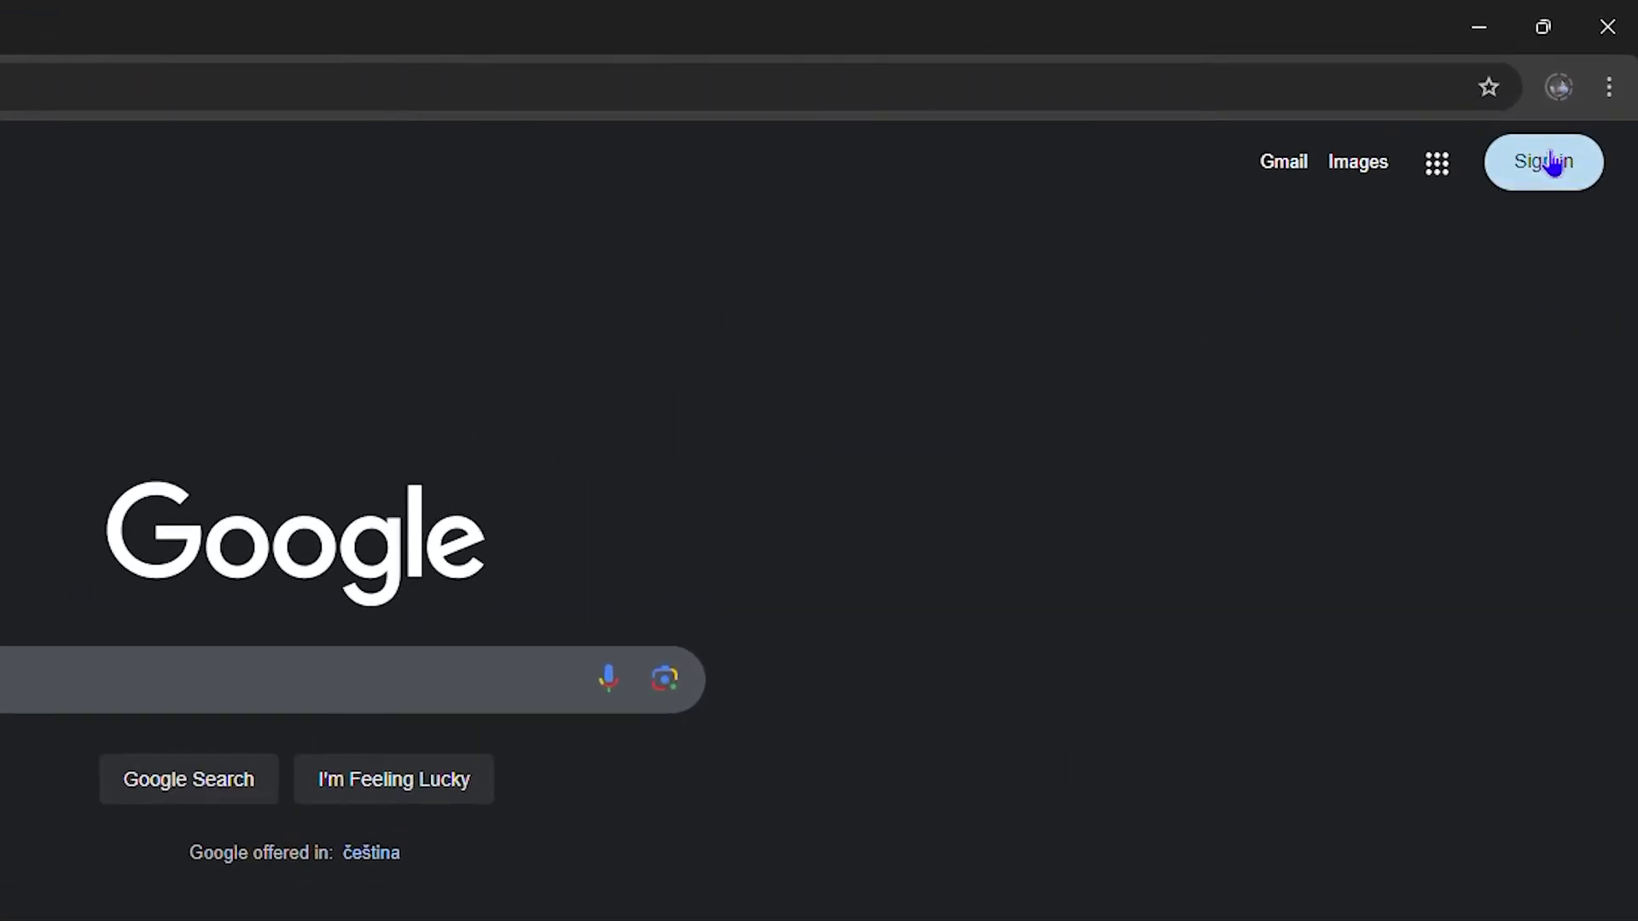
- Start signing in, enter and leave the remove-account screen without removing anything
{"action": "left_click", "coordinate": [1579, 99]}
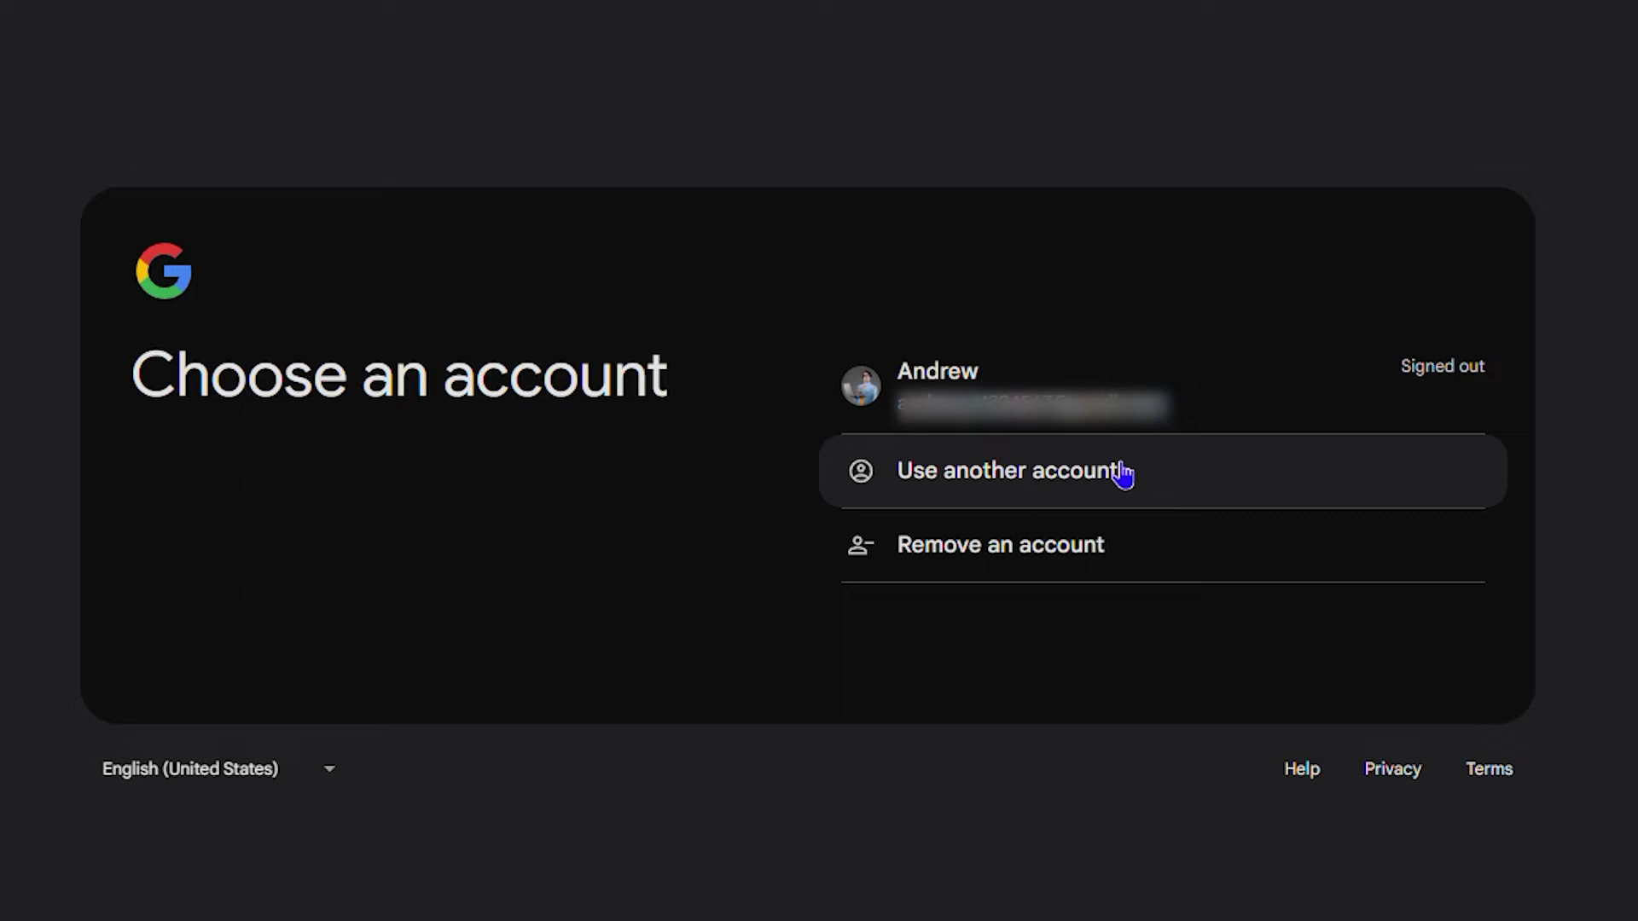
{"action": "left_click", "coordinate": [900, 564]}
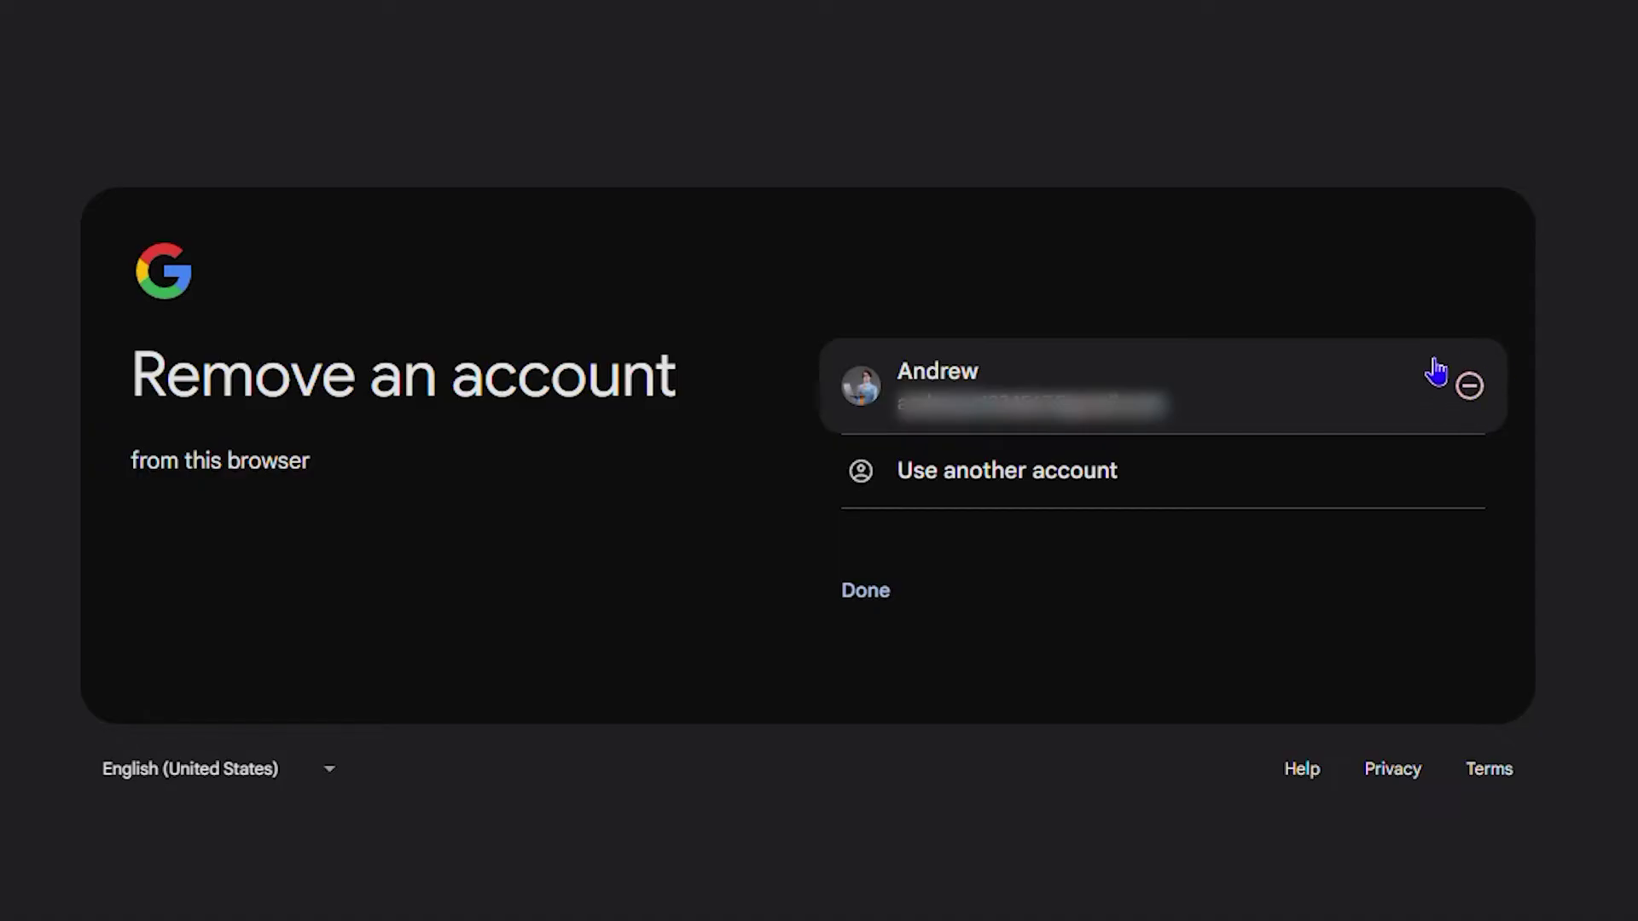
{"action": "left_click", "coordinate": [884, 591]}
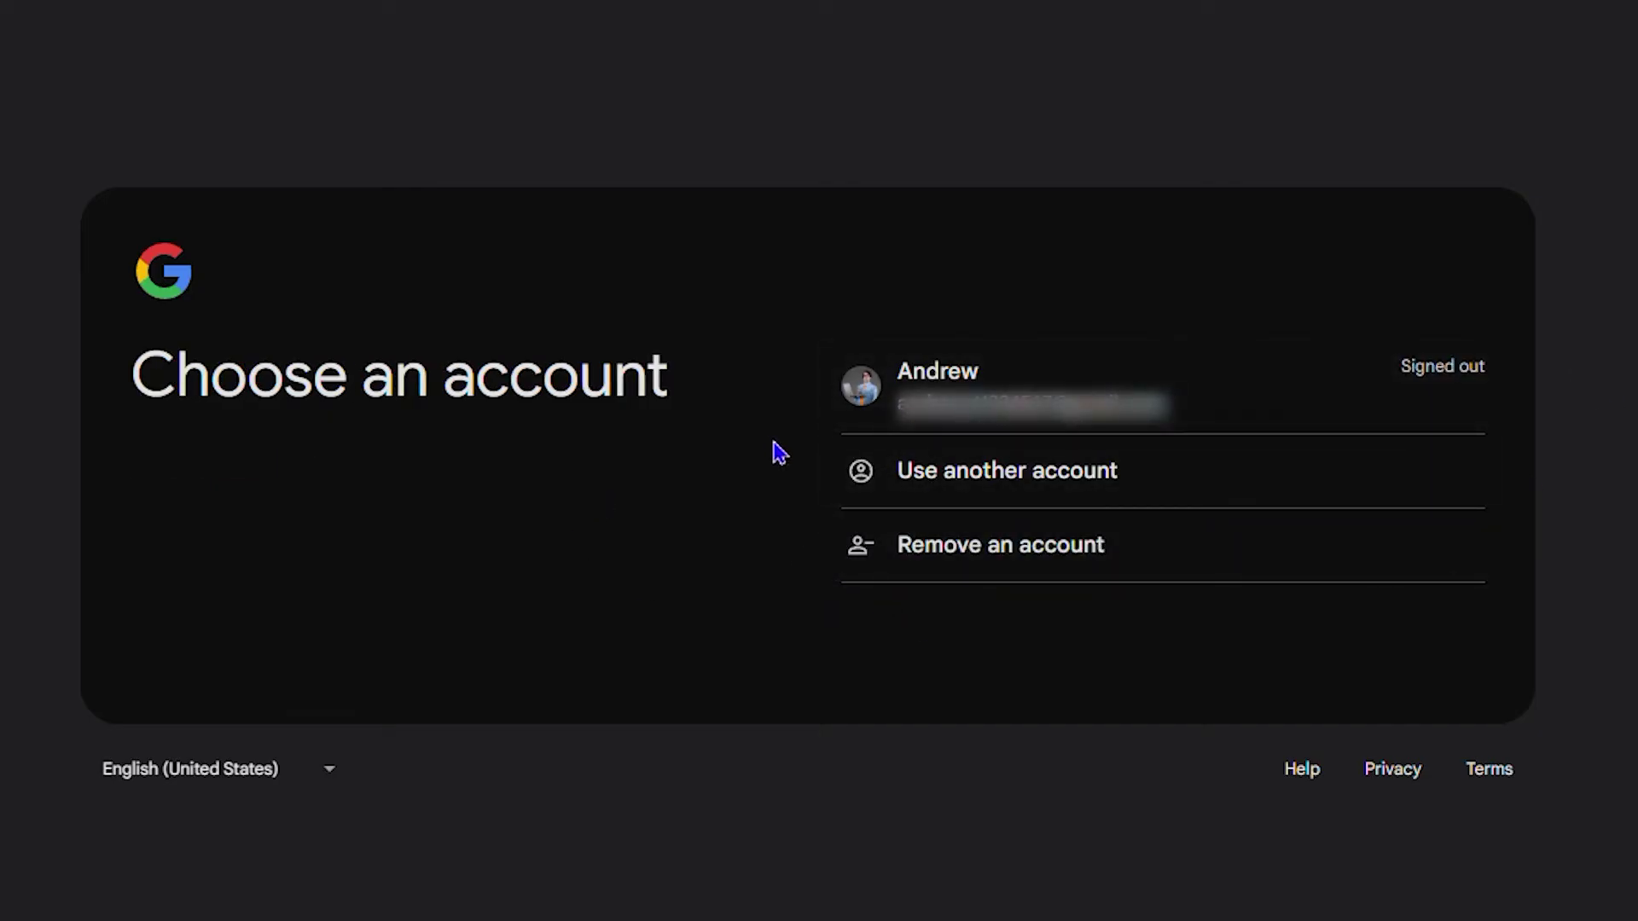
- Choose the Andrew account and submit its password
{"action": "left_click", "coordinate": [1001, 408]}
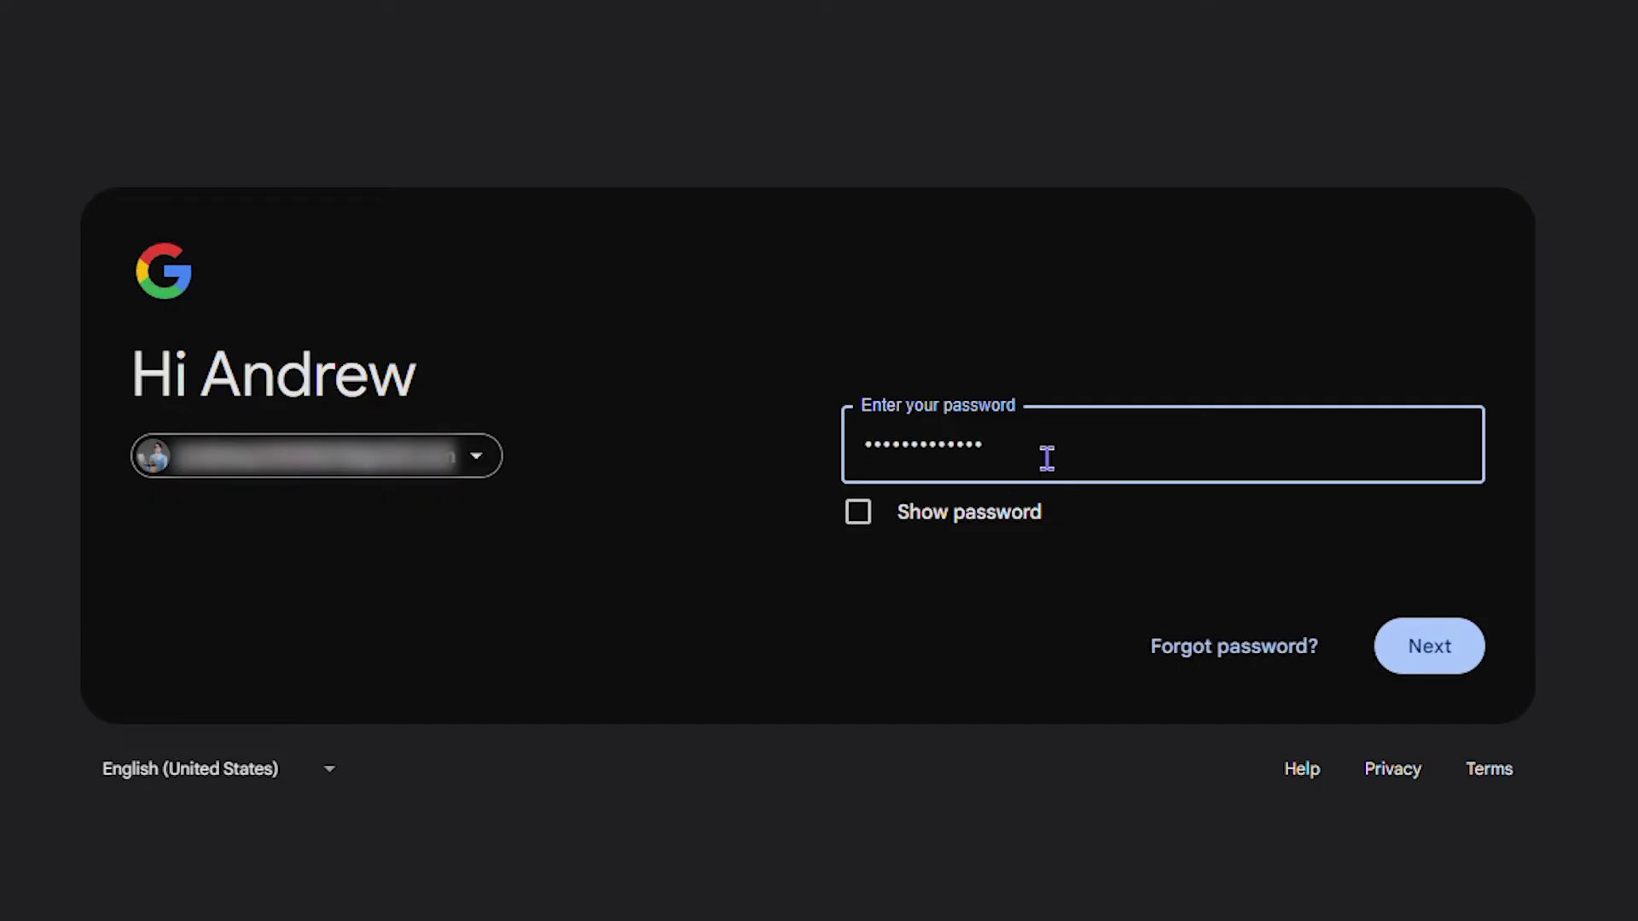
{"action": "left_click", "coordinate": [1429, 646]}
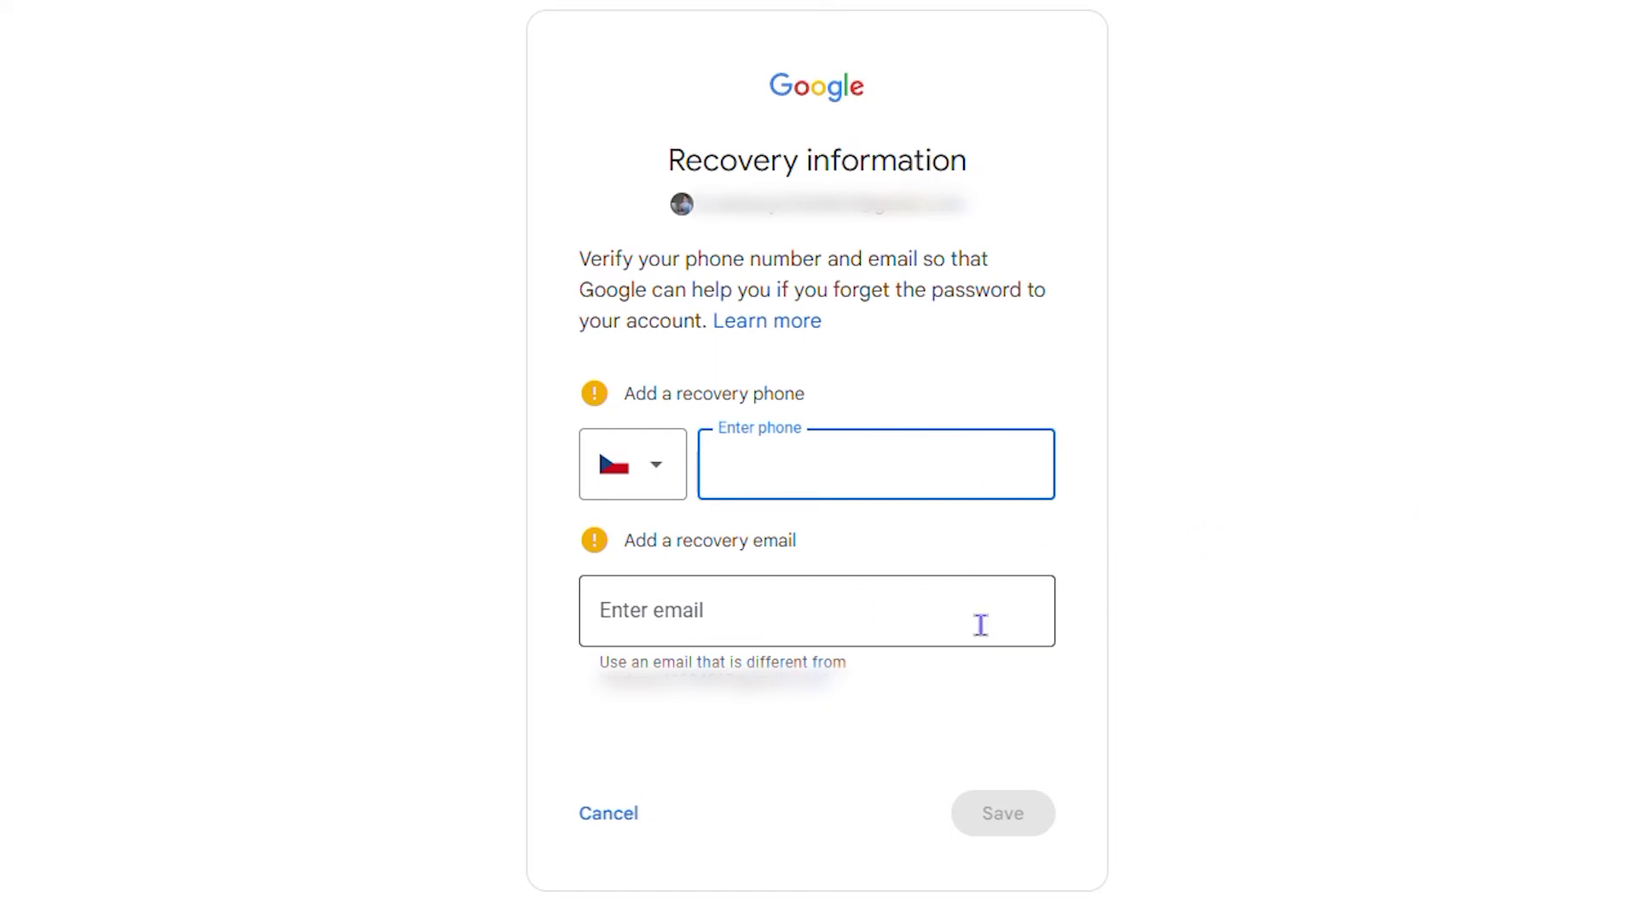
- Enter a recovery email address in the recovery information page and save it
{"action": "left_click", "coordinate": [778, 618]}
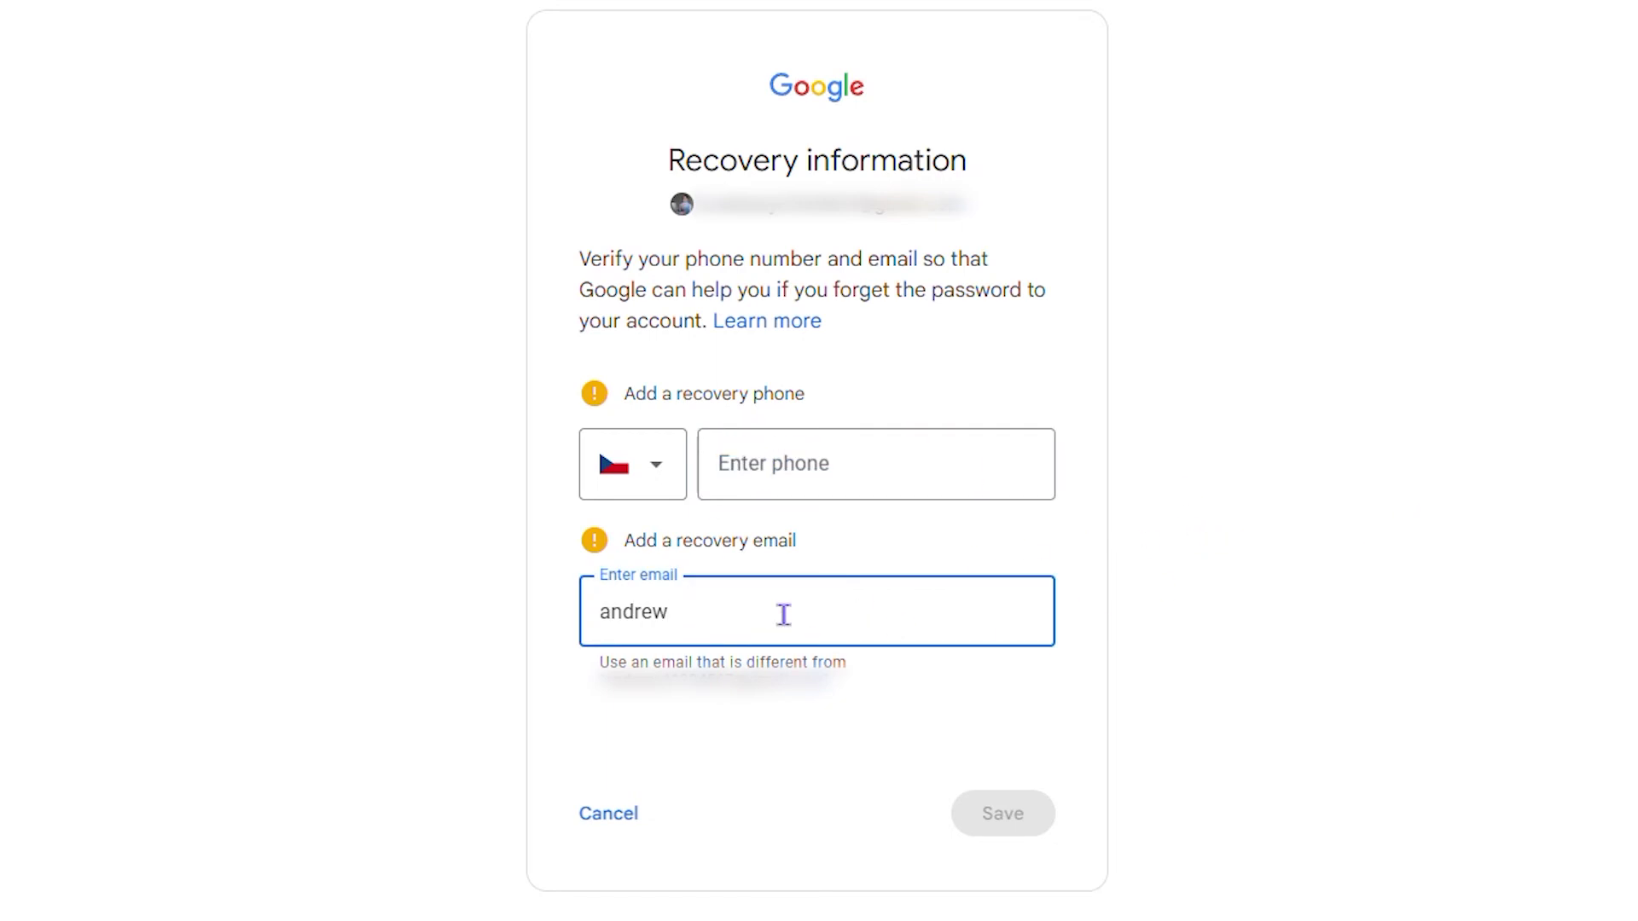
{"action": "type", "text": "@gmail.com"}
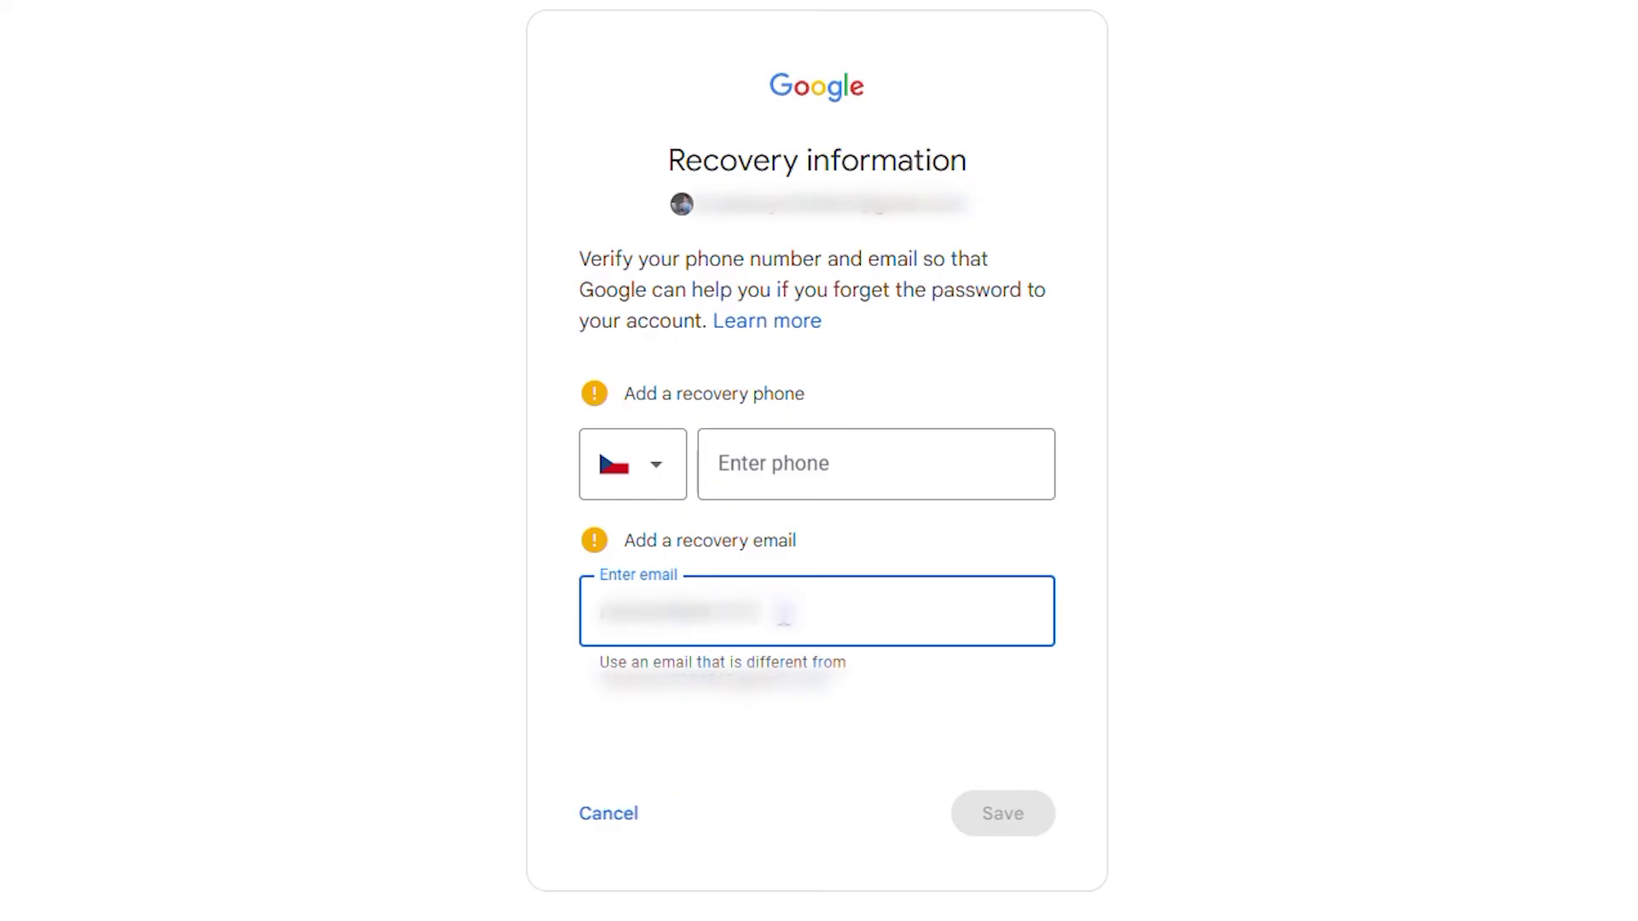
{"action": "left_click", "coordinate": [1011, 809]}
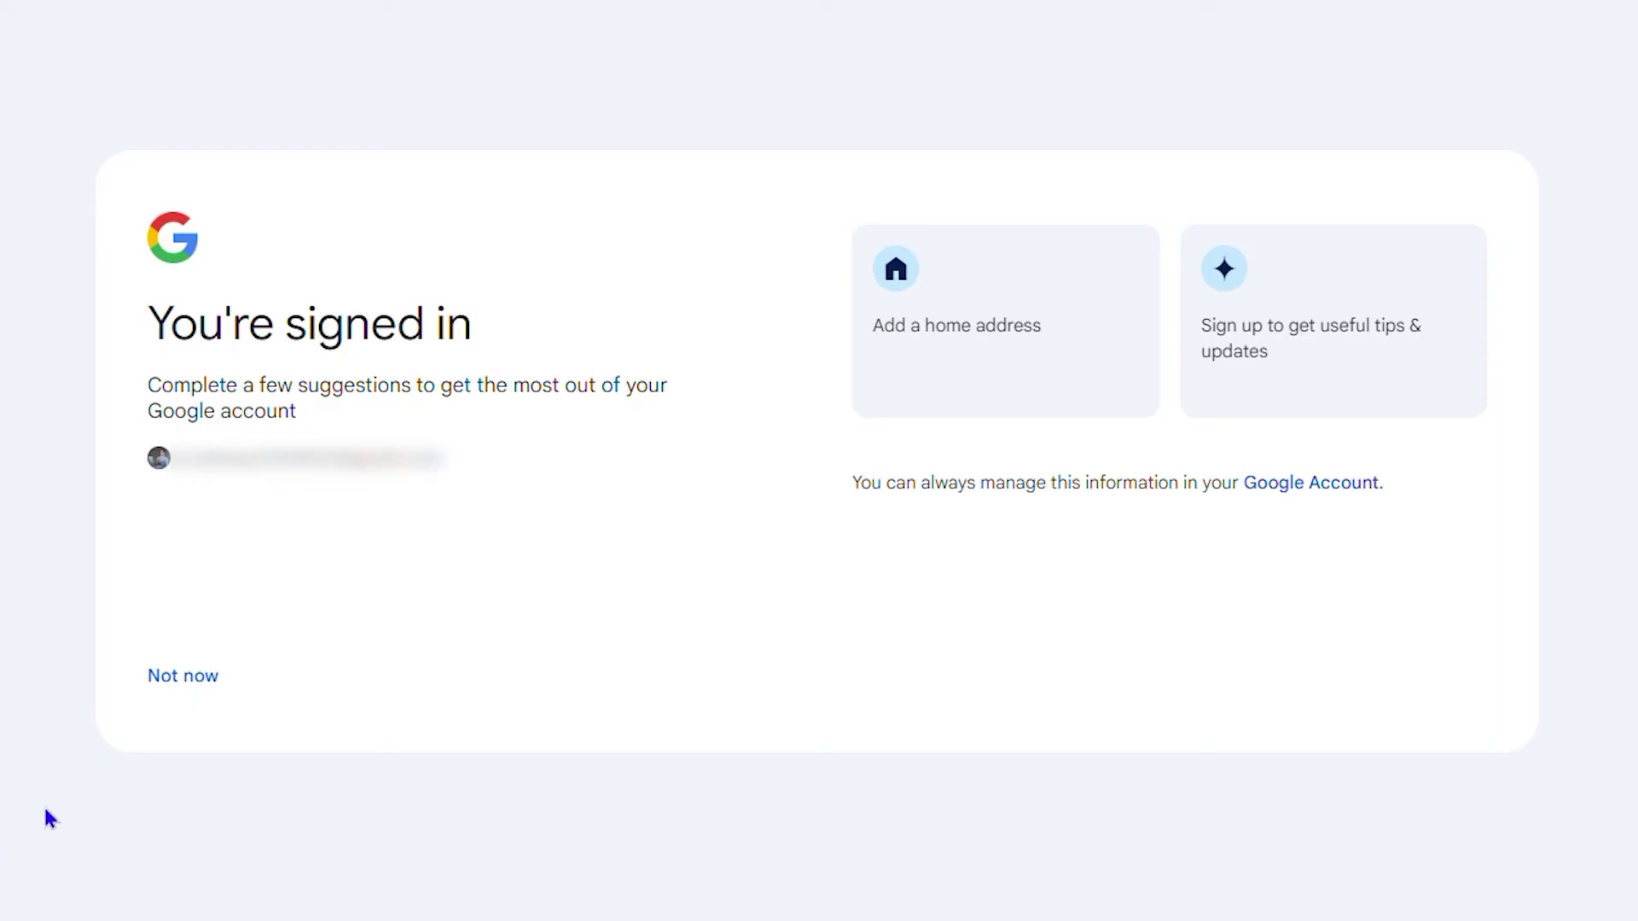
- Decline the account suggestions with Not now on the You're signed in page
{"action": "left_click", "coordinate": [205, 679]}
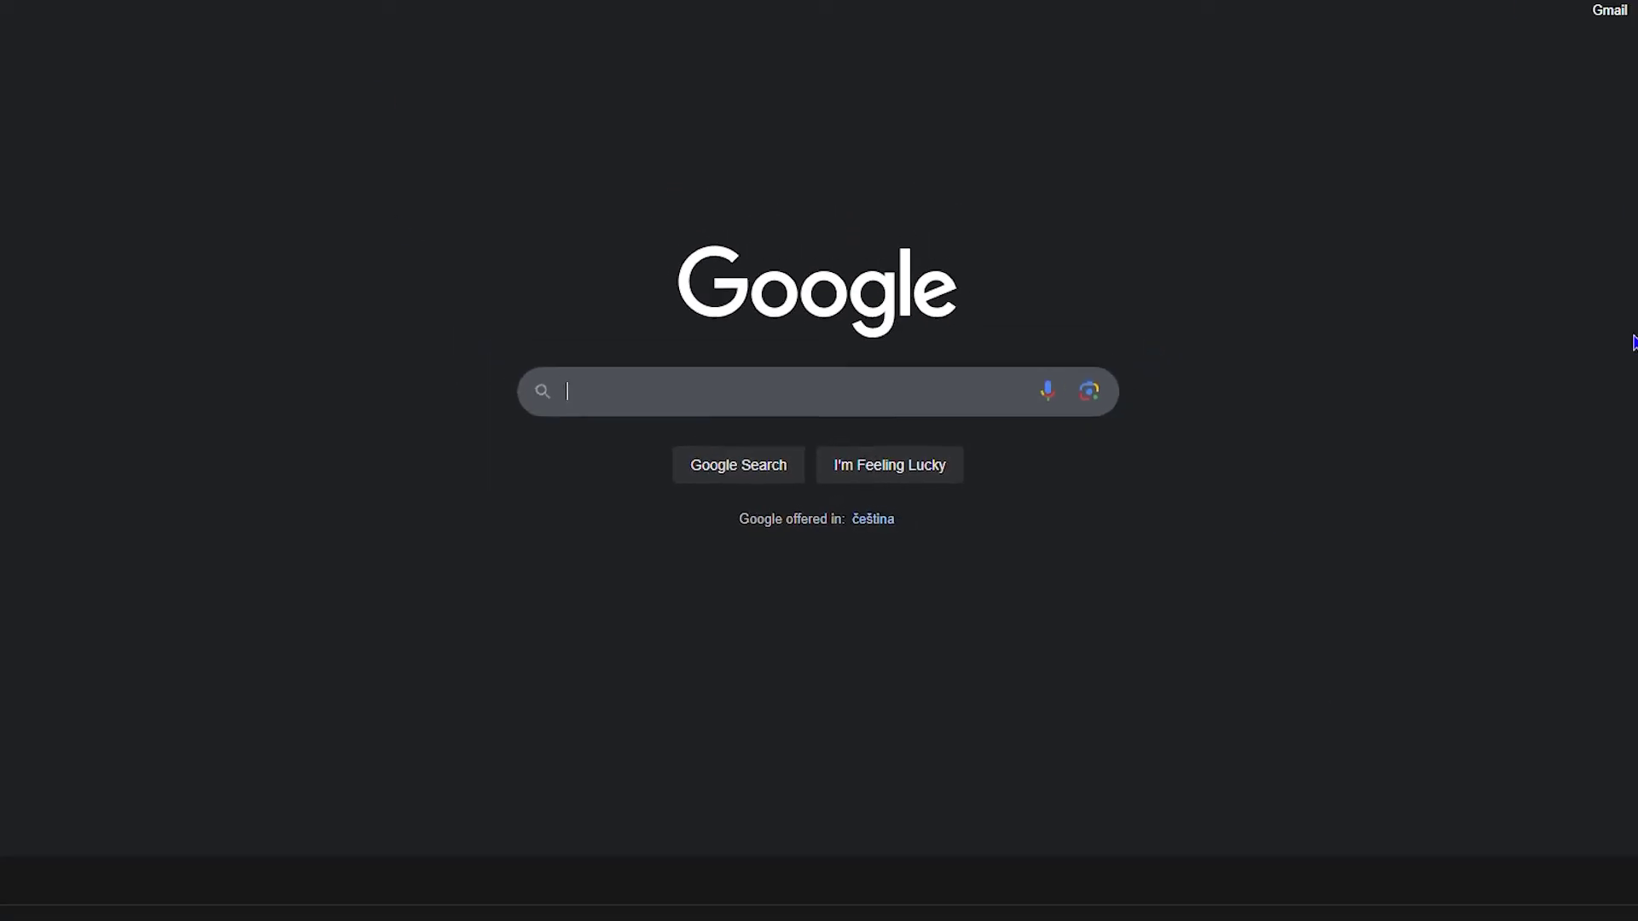